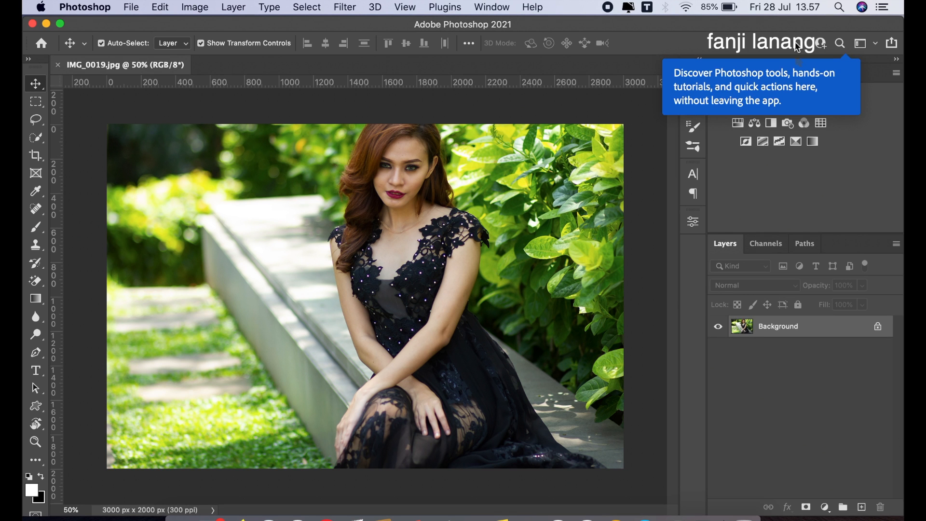
Duplicate the Background layer and copy the entire Green channel of the duplicate.
left_click_drag(810, 330, 860, 501)
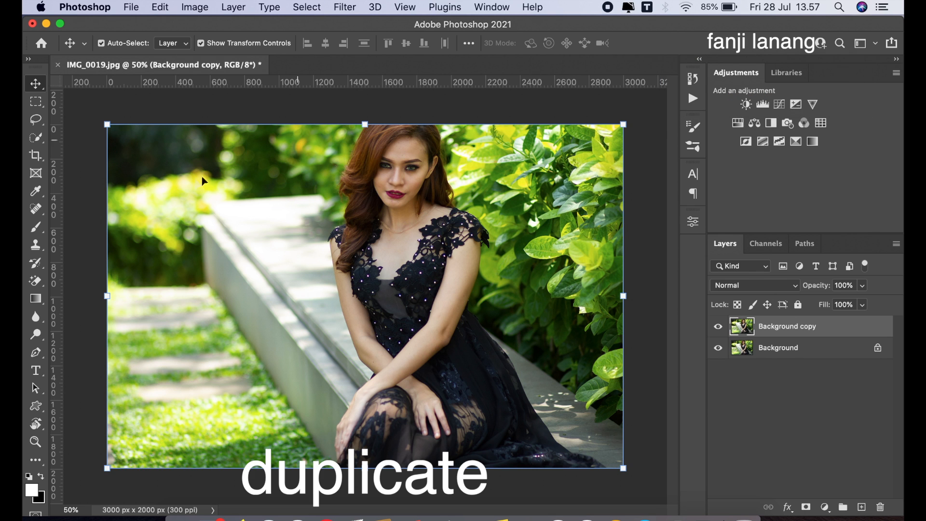
left_click(765, 244)
left_click(781, 304)
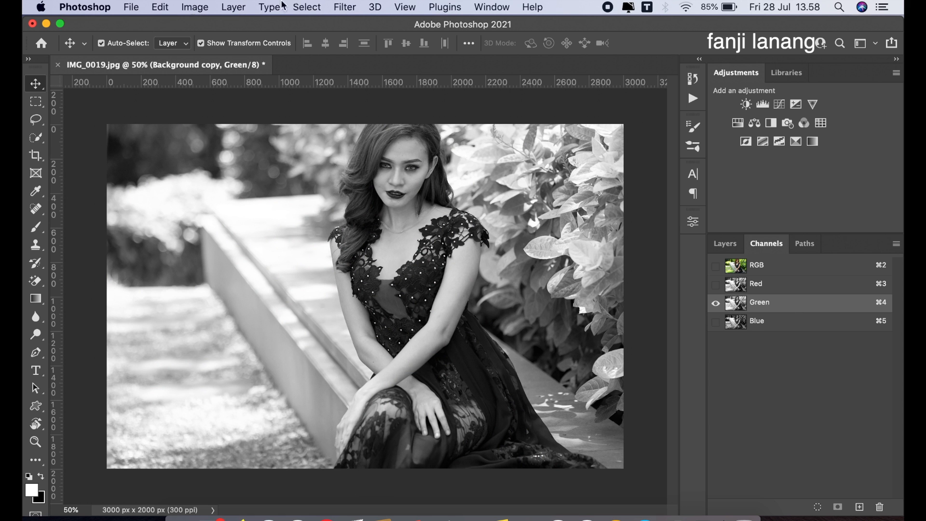
left_click(307, 7)
left_click(311, 25)
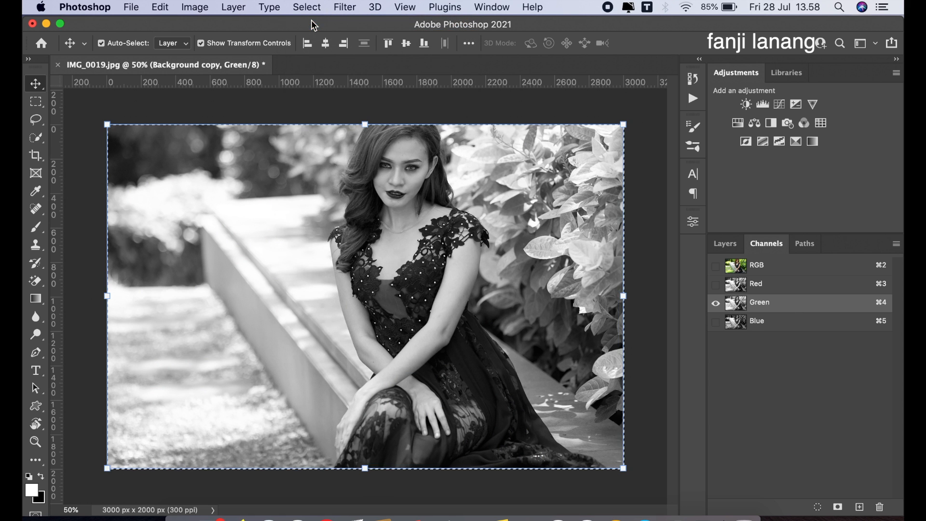
left_click(160, 7)
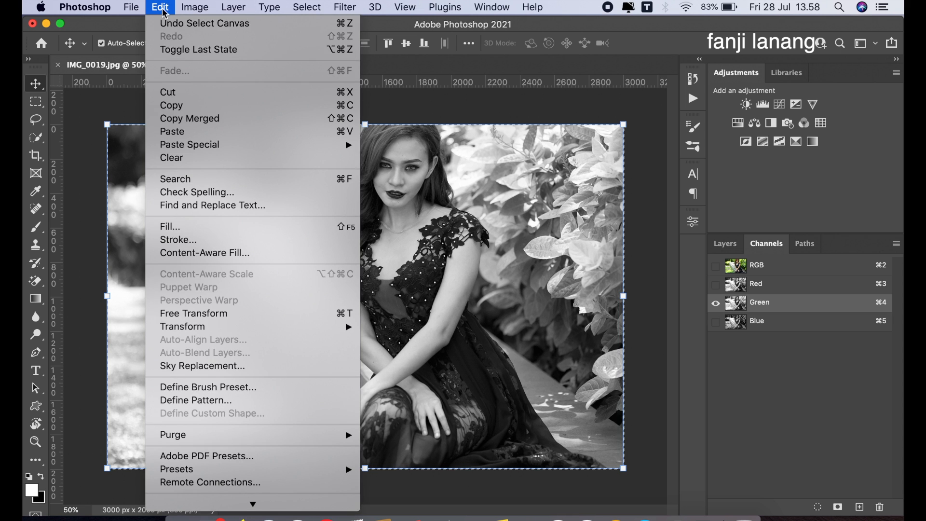
left_click(181, 104)
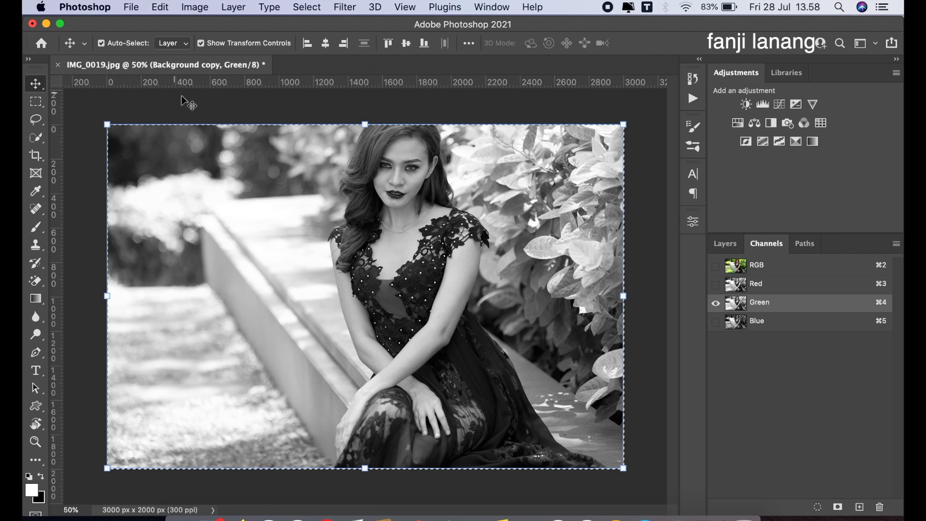
Paste the copied Green channel into the Blue channel and turn the composite RGB view back on.
key("super+5")
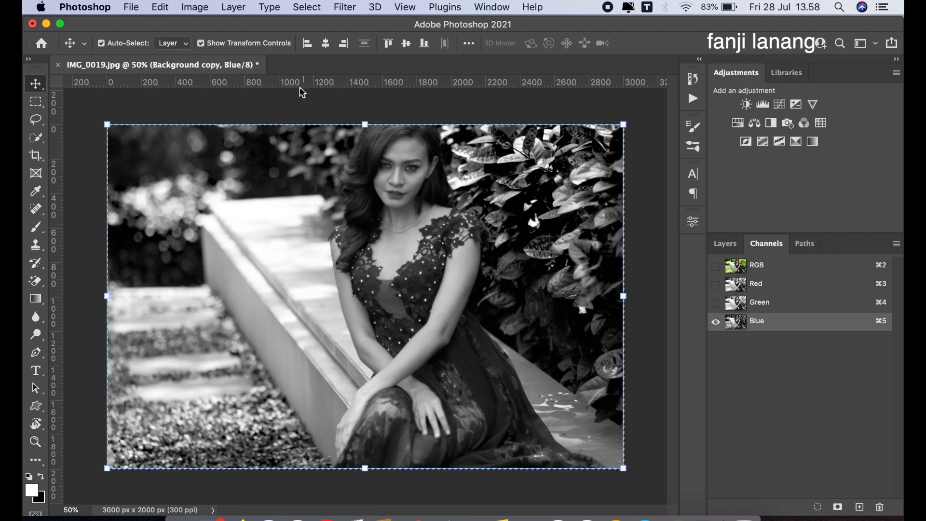
left_click(161, 7)
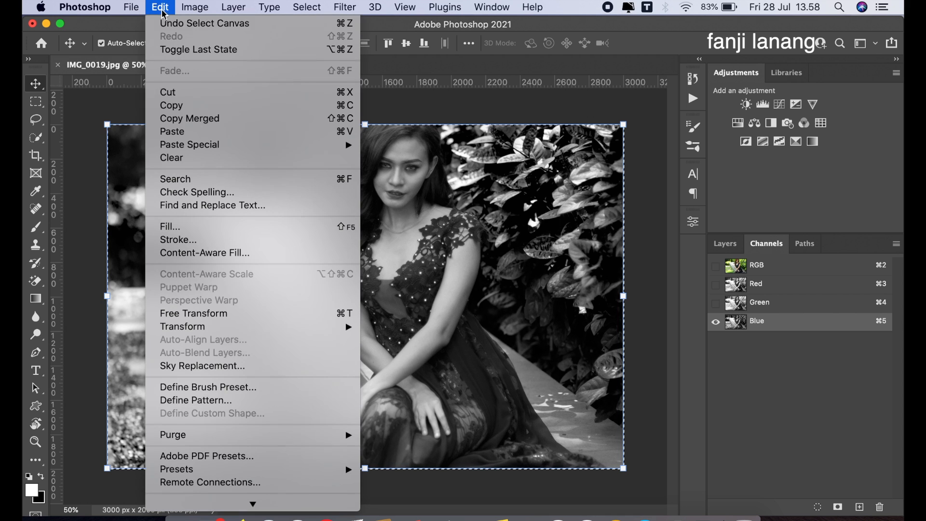
left_click(183, 132)
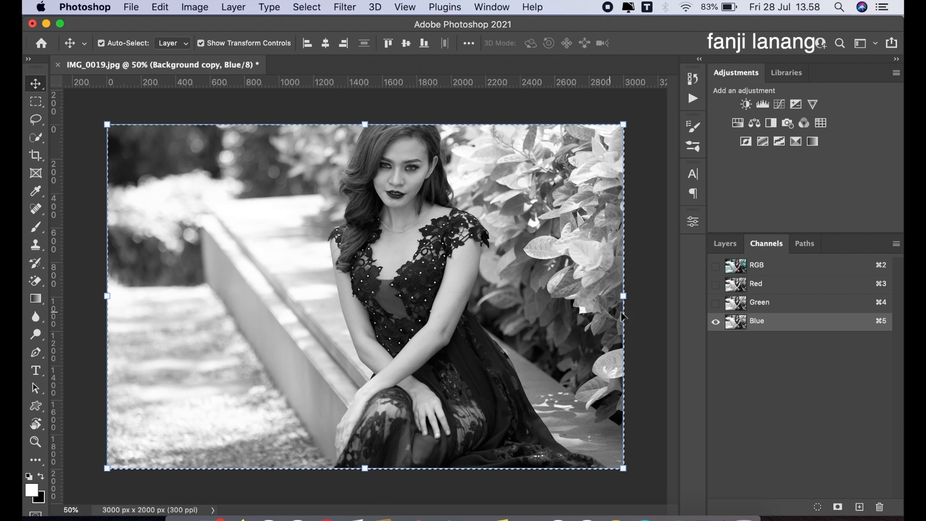
left_click(716, 265)
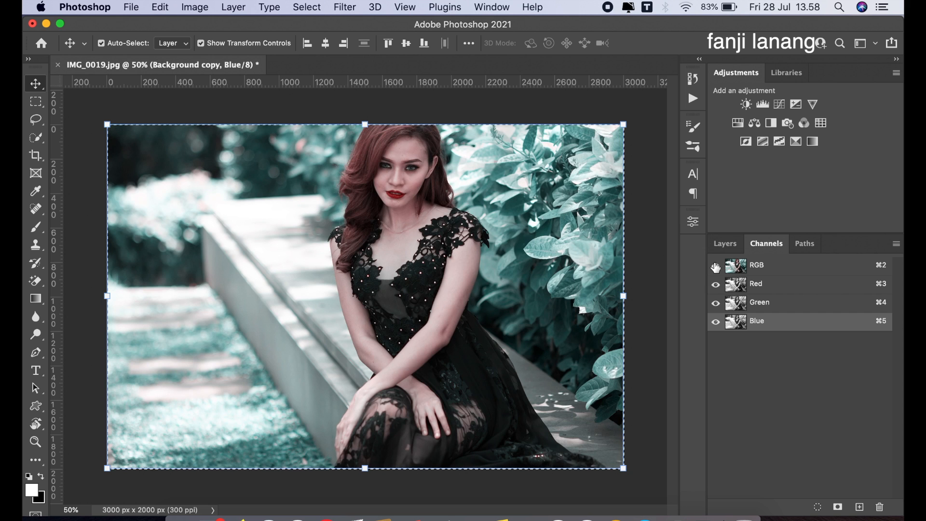
Deselect the canvas and set the Background copy layer's blend mode to Lighten.
left_click(723, 243)
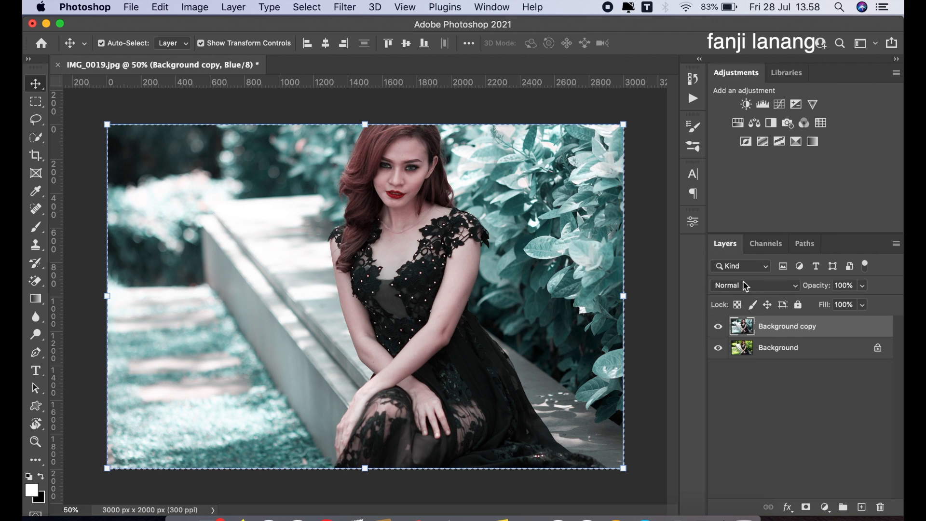
left_click(316, 7)
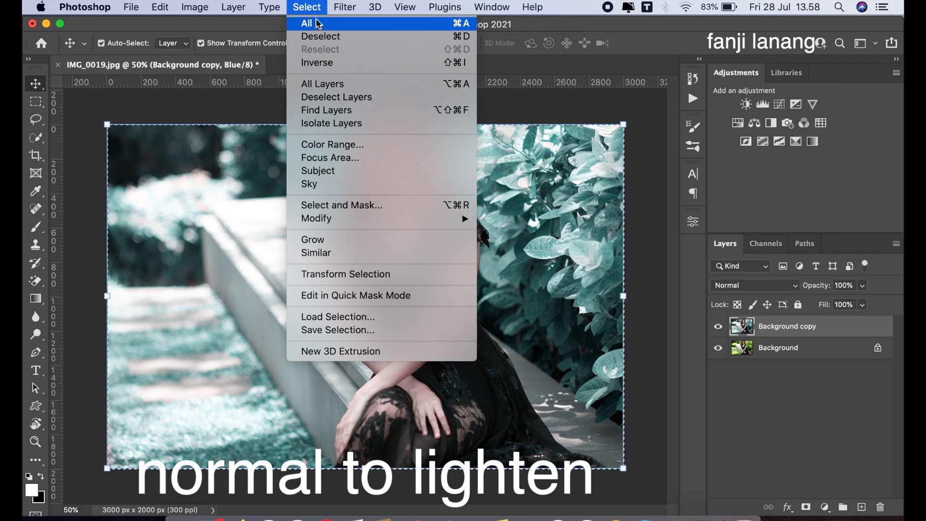
left_click(321, 36)
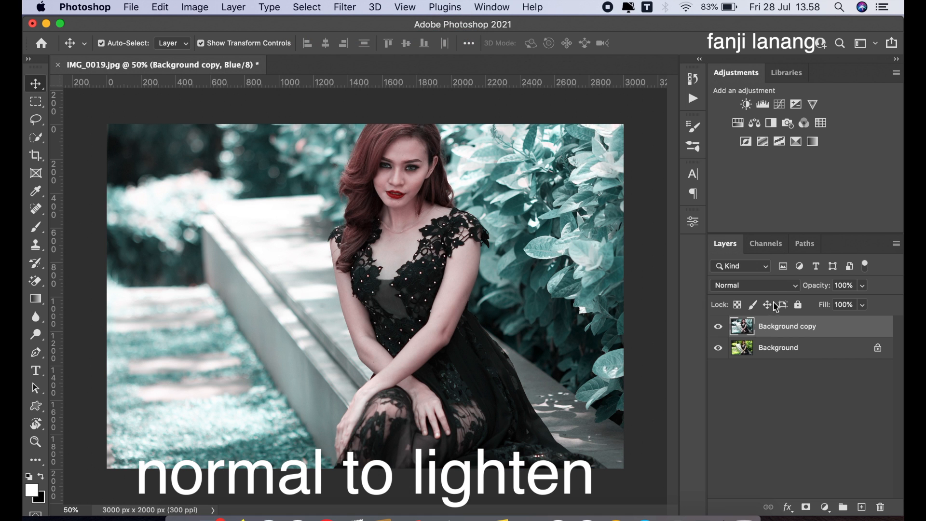
left_click(775, 286)
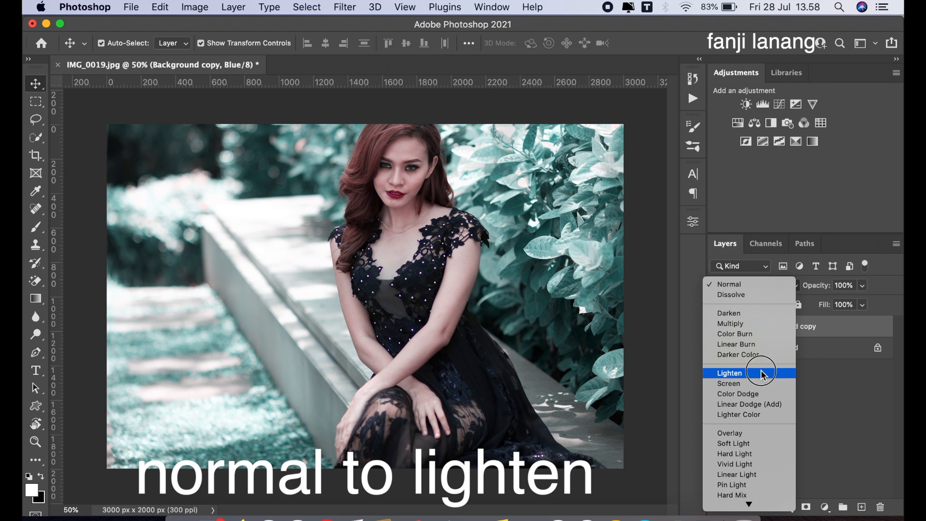
left_click(761, 373)
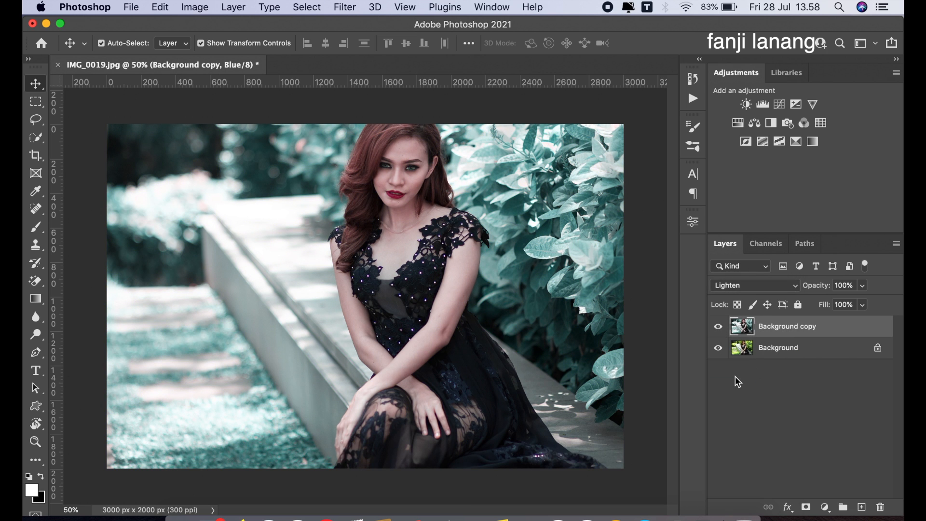
Add a Selective Color adjustment layer with Reds at Cyan -100, Magenta -27, Yellow +40 and Black +40.
left_click(825, 507)
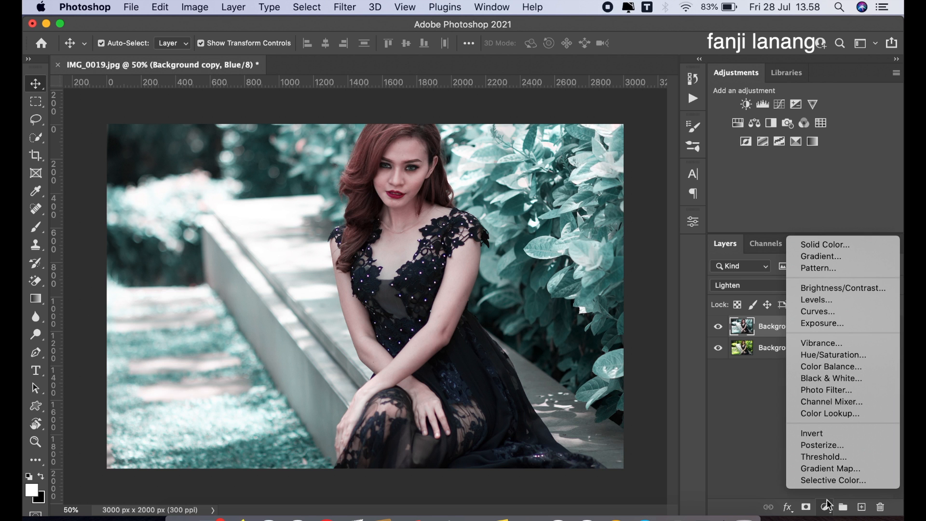
left_click(832, 480)
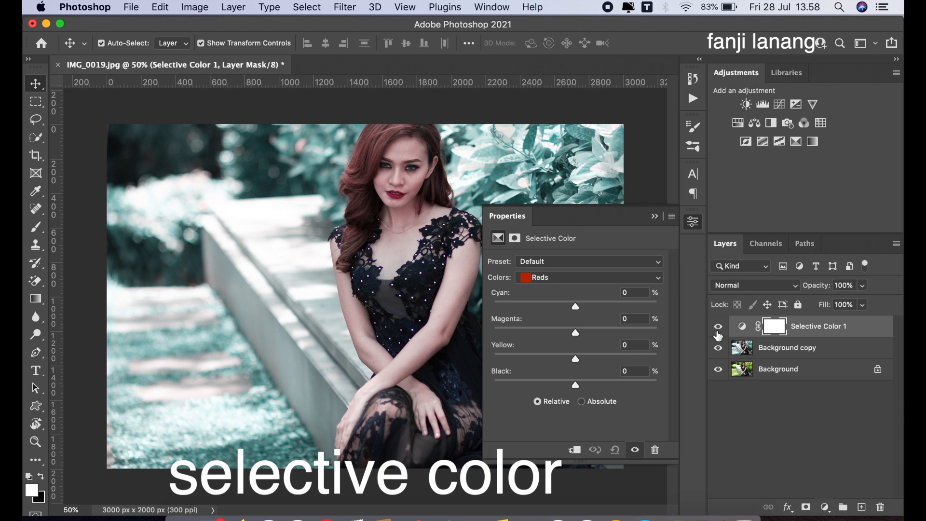
left_click_drag(502, 306, 490, 308)
left_click_drag(576, 335, 555, 335)
left_click(606, 355)
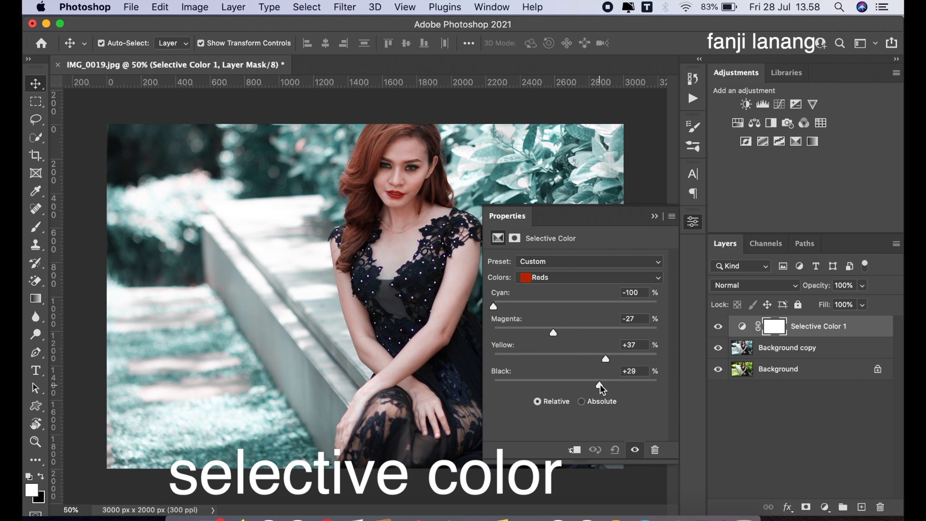
mouse_move(600, 383)
left_mouse_down()
mouse_move(647, 385)
mouse_move(600, 385)
left_mouse_up()
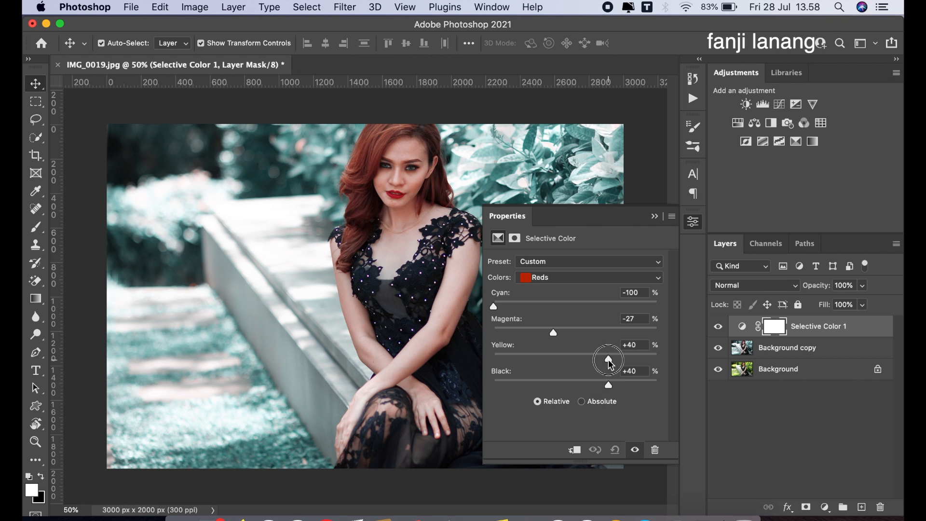
Set the Selective Color Cyans to Cyan +100, Magenta +100, Yellow -100 and Black +100.
left_click(588, 279)
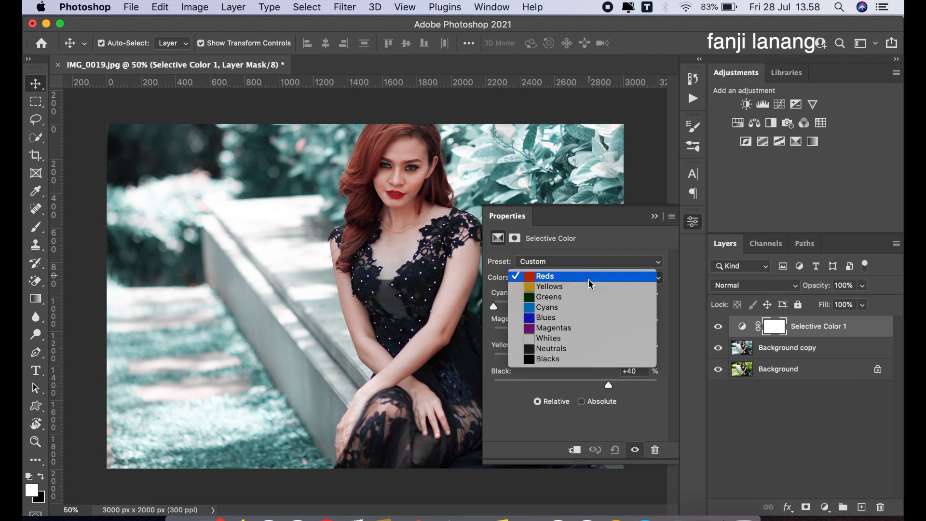
left_click(591, 309)
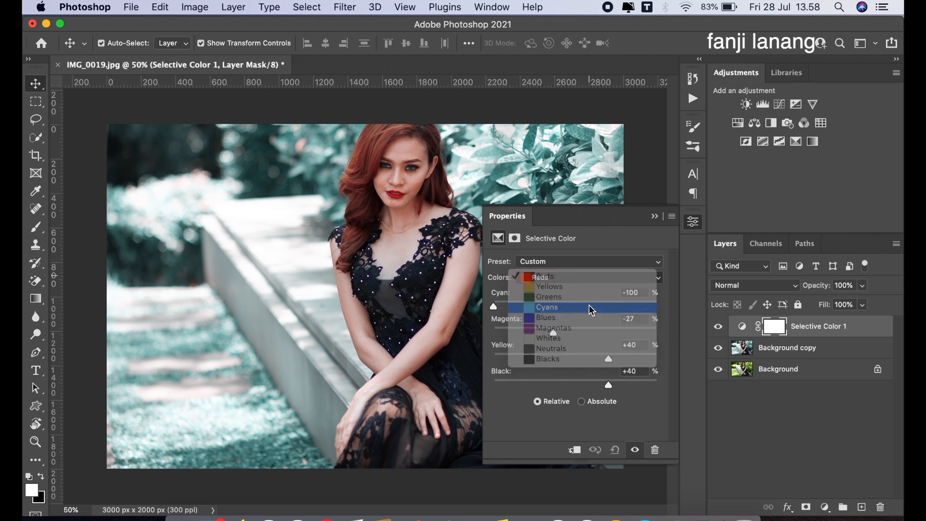
left_click_drag(579, 307, 760, 332)
left_click_drag(579, 333, 661, 333)
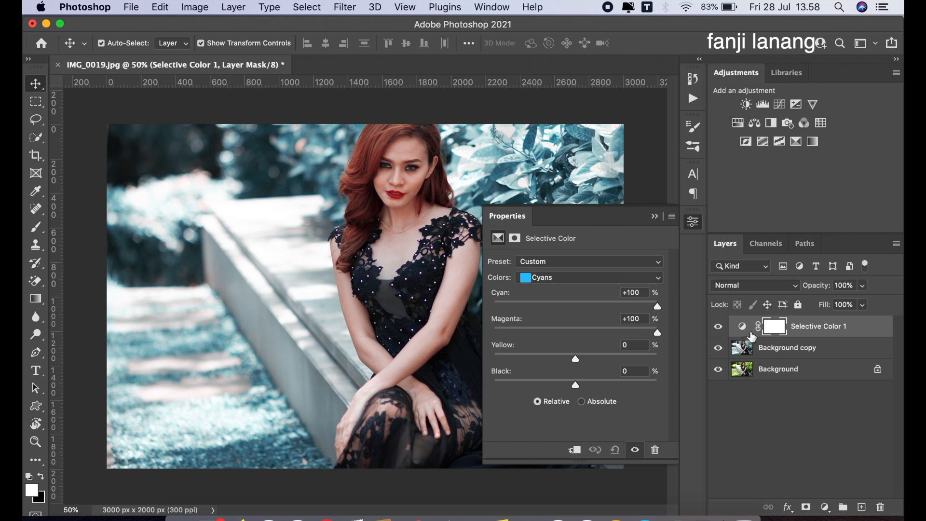
left_click_drag(574, 354, 481, 366)
left_click_drag(573, 385, 678, 393)
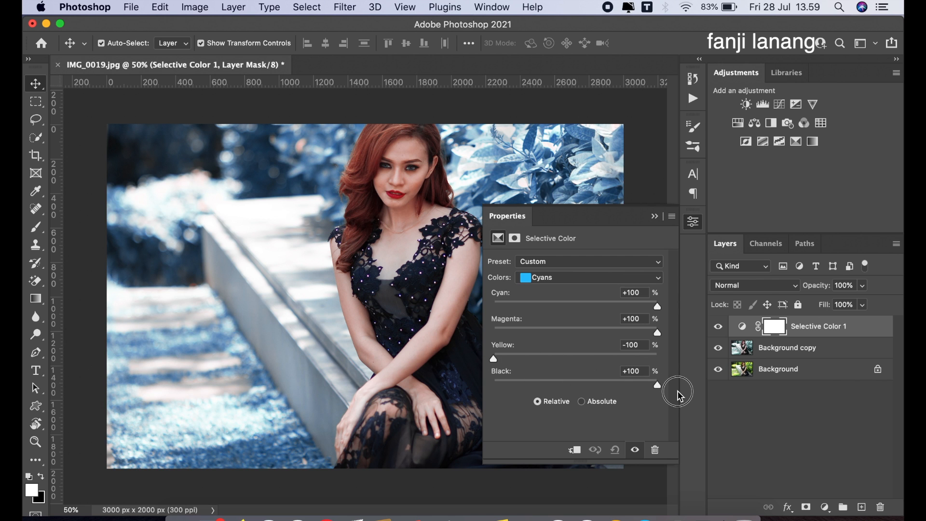
Increase the cyan amount of the Blues in the Selective Color adjustment, keeping the Blues' magenta at 0.
left_click(597, 278)
left_click(597, 287)
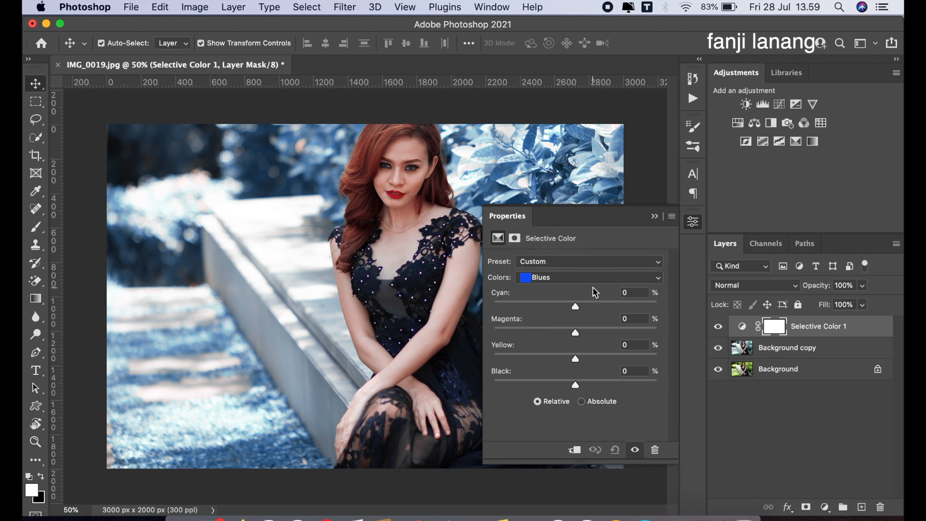
left_click_drag(567, 309, 656, 309)
left_click_drag(647, 340, 578, 354)
Fine-tune the Blacks in the Selective Color adjustment and close its settings.
left_click(584, 280)
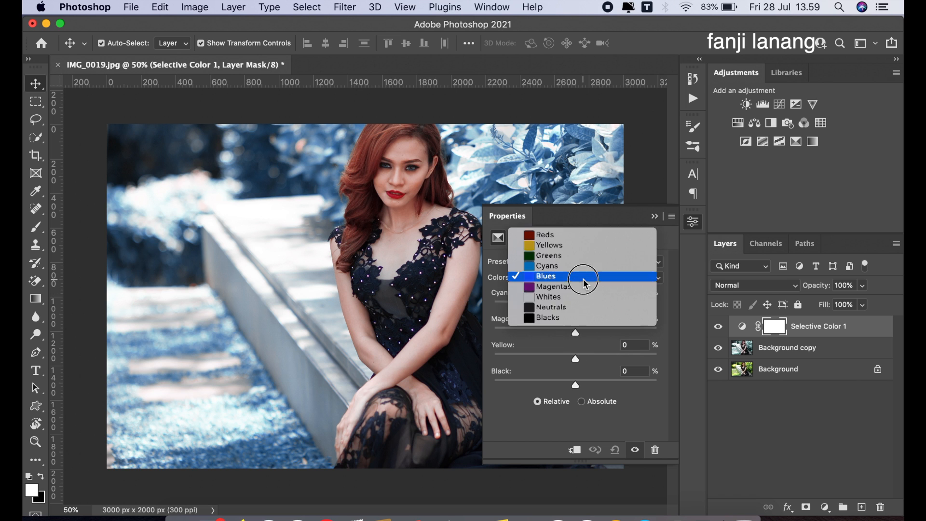
left_click(584, 316)
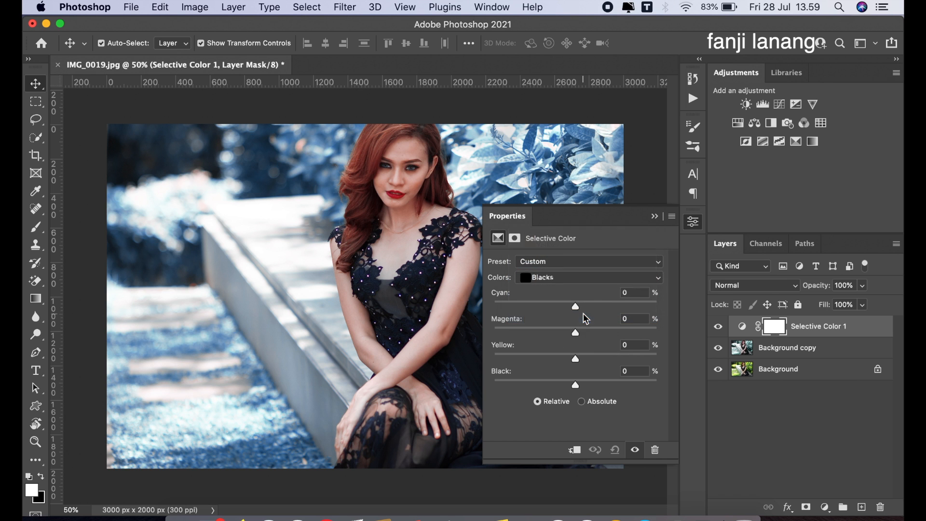
left_click_drag(577, 335, 580, 337)
left_click(655, 217)
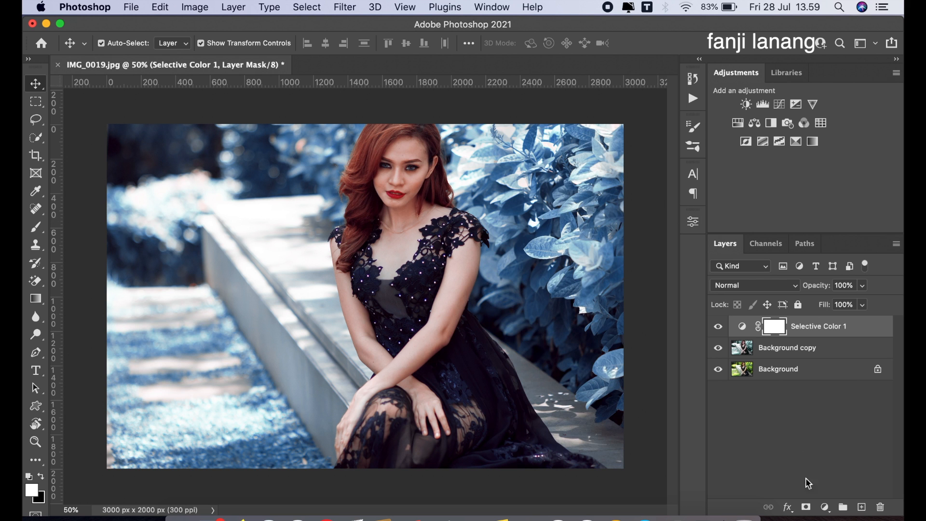
Create an empty layer and add a black-to-transparent Gradient fill layer above the Selective Color adjustment.
left_click(825, 507)
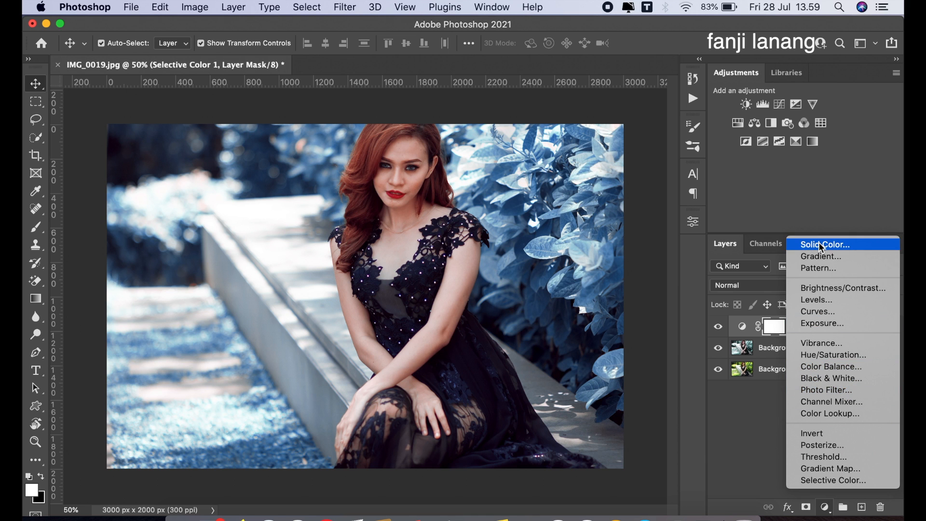
left_click(697, 371)
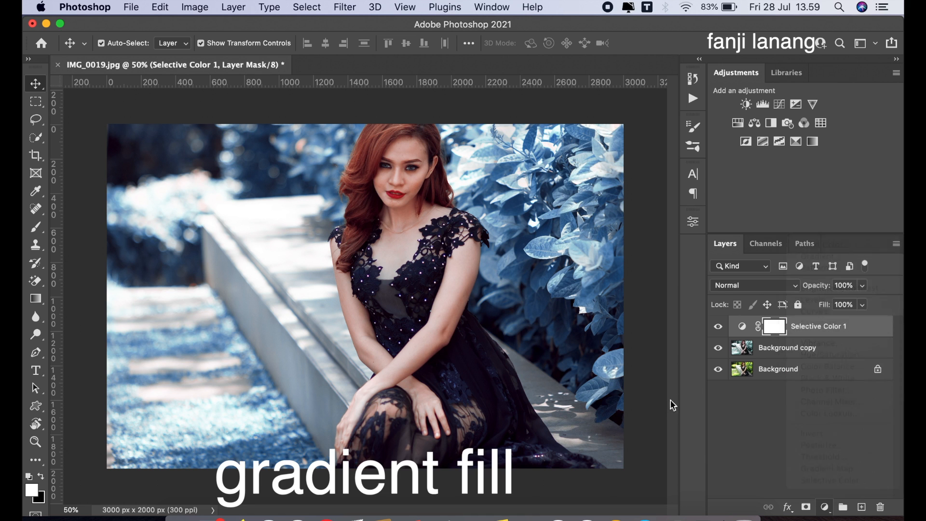
left_click(861, 507)
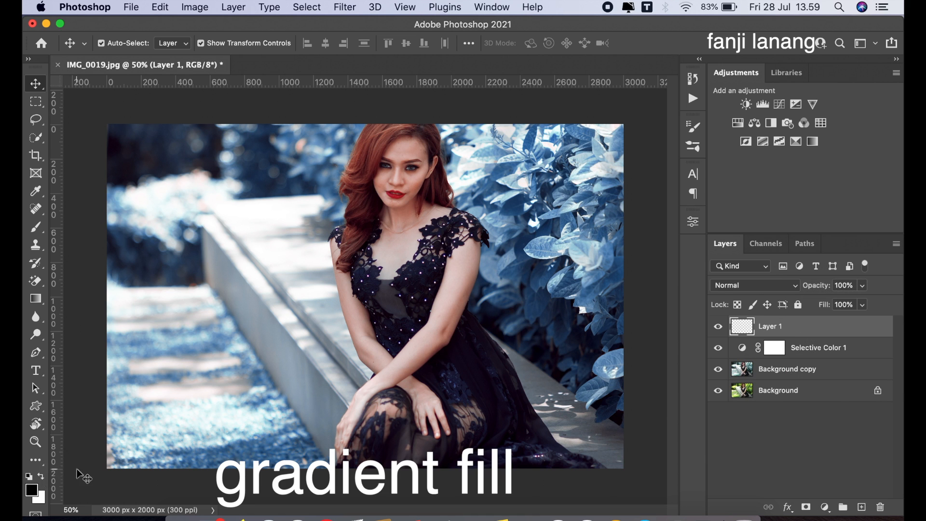
left_click(824, 507)
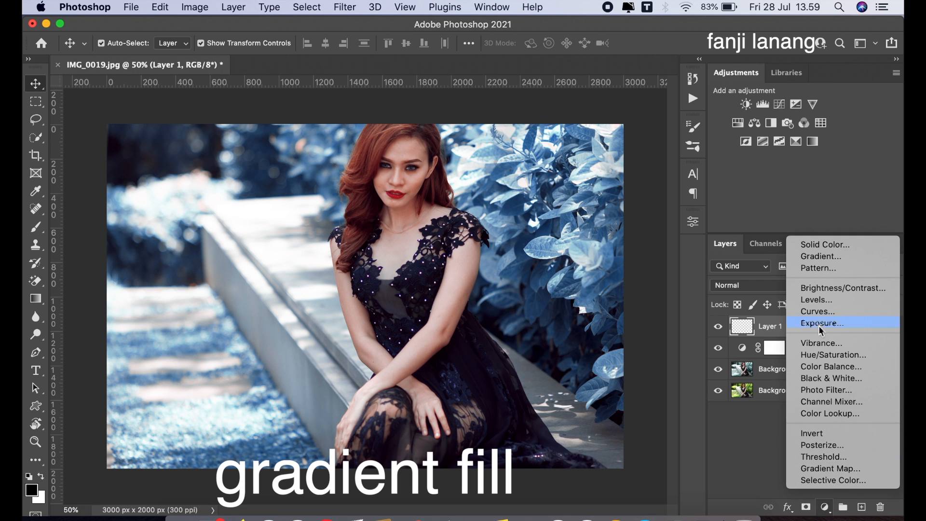
left_click(821, 258)
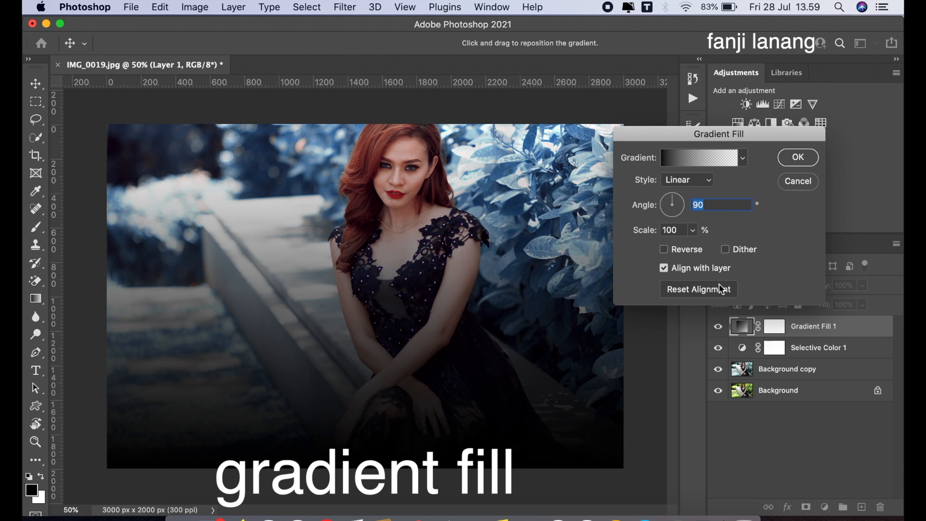
Reverse the gradient fill, set its style to Radial and move its centre onto the woman's upper body.
left_click(676, 254)
left_click(687, 180)
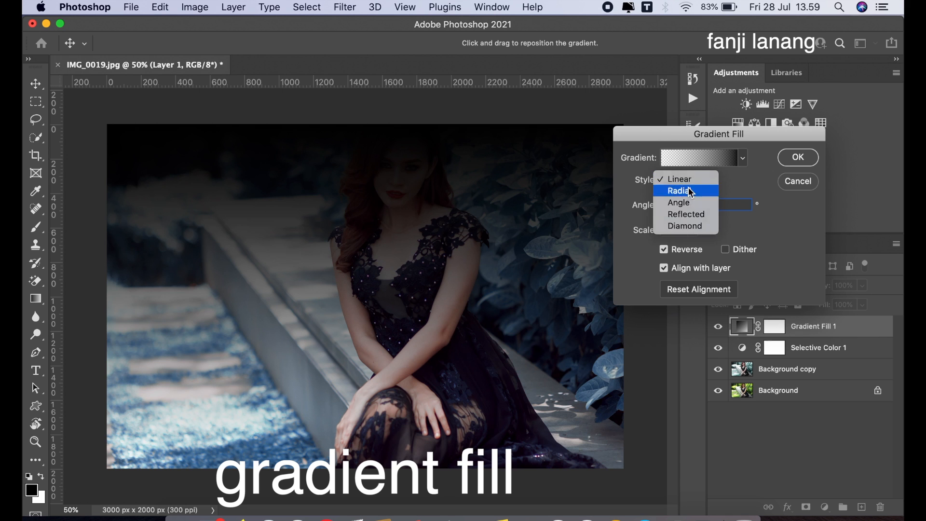
left_click(680, 190)
left_click_drag(365, 259, 414, 214)
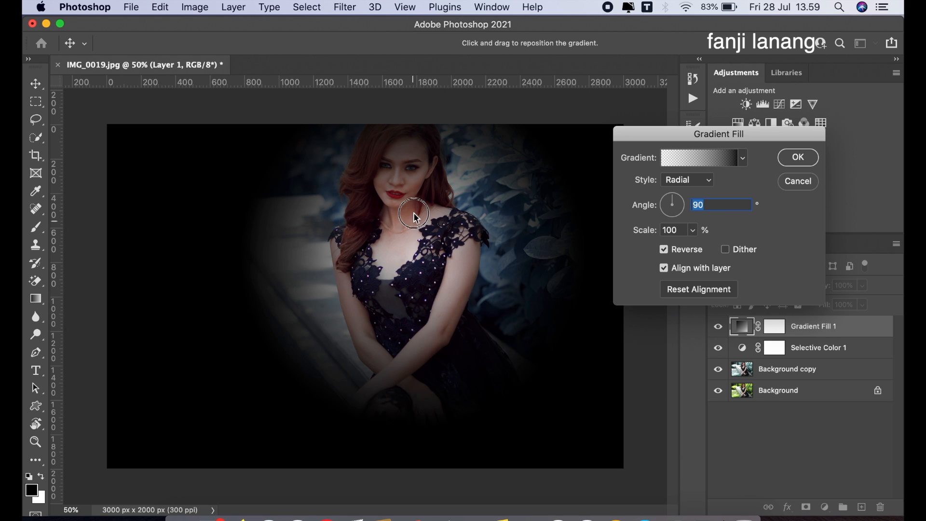
Set the radial gradient's angle to 40.11° and scale to 210%, apply the fill, and compare the image with and without it.
left_click(681, 196)
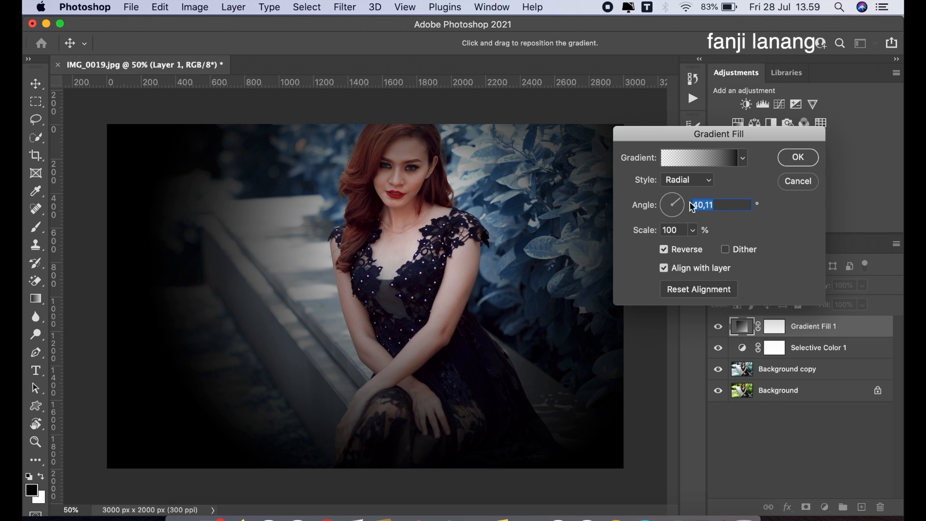
left_click(694, 230)
left_click_drag(692, 247, 695, 247)
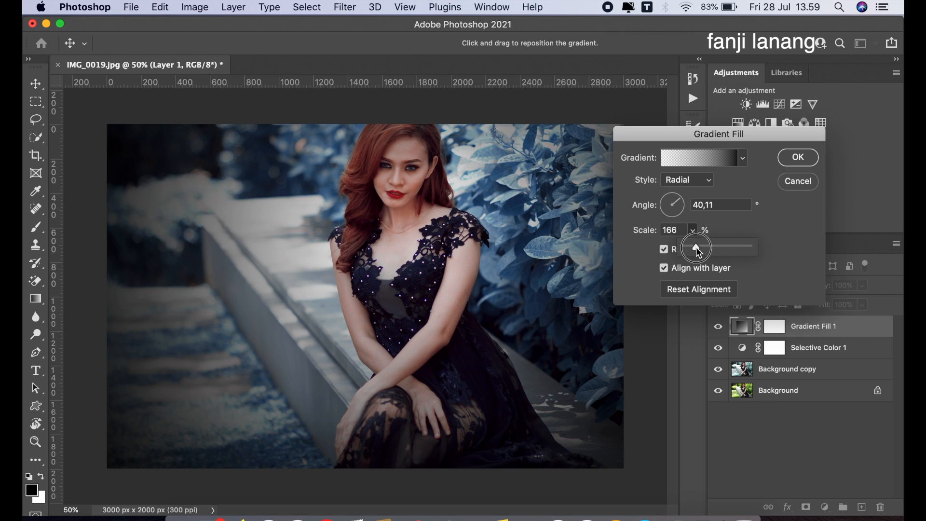
left_click_drag(698, 246, 699, 247)
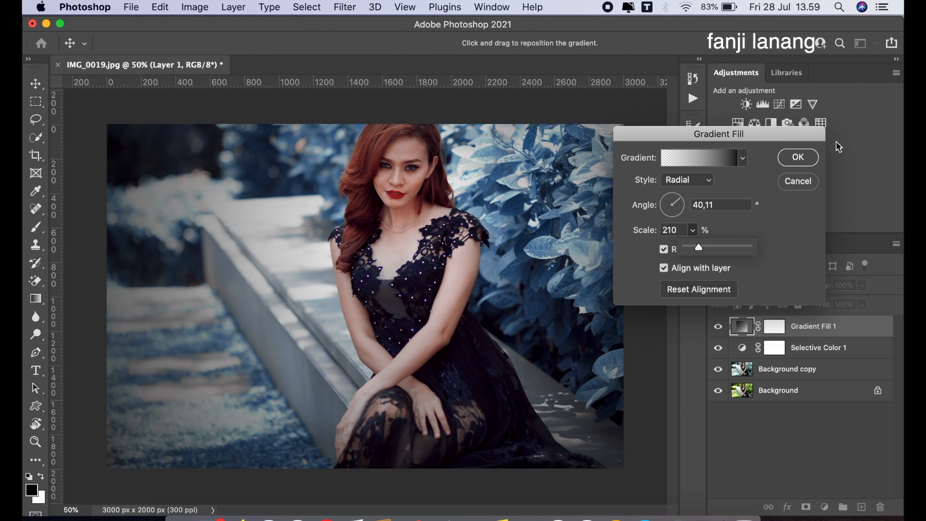
left_click(795, 157)
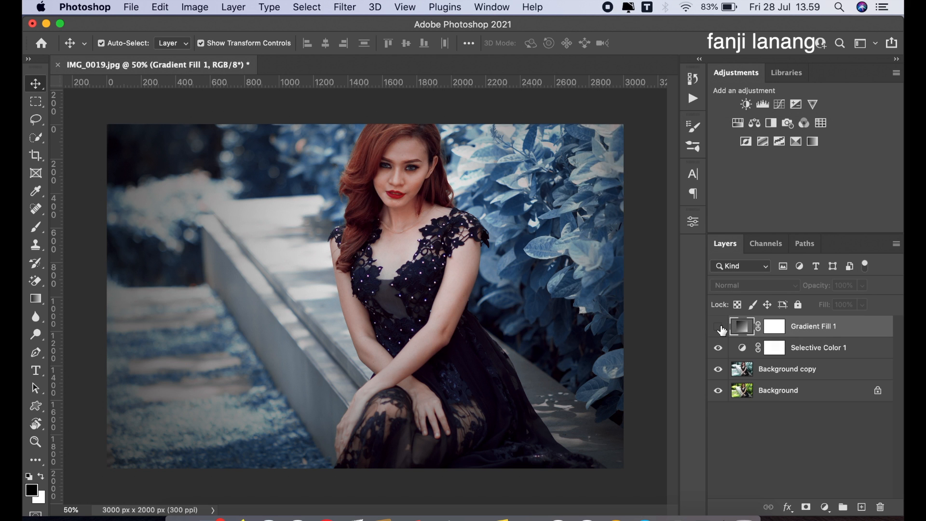
left_click(720, 326)
left_click(720, 326)
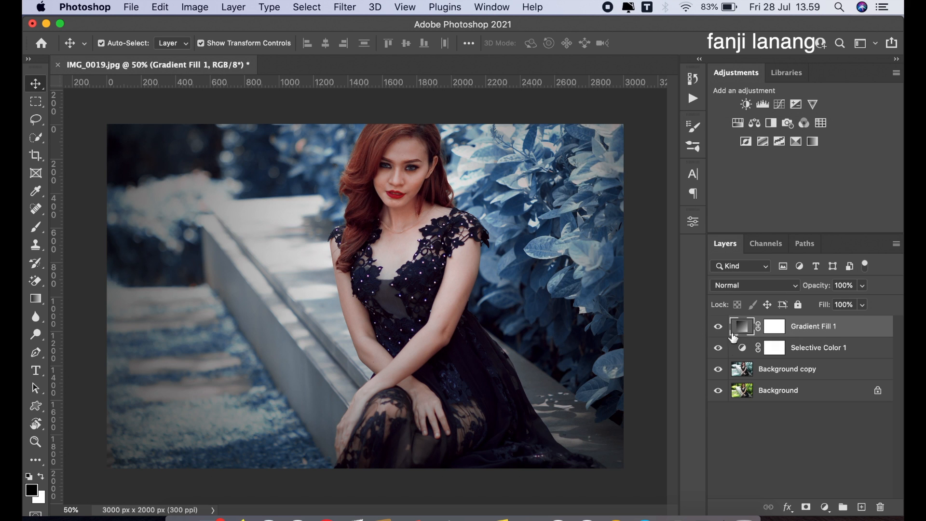
Target the Gradient Fill layer's mask and choose a soft round 300 px brush with 0% hardness.
left_click(774, 327)
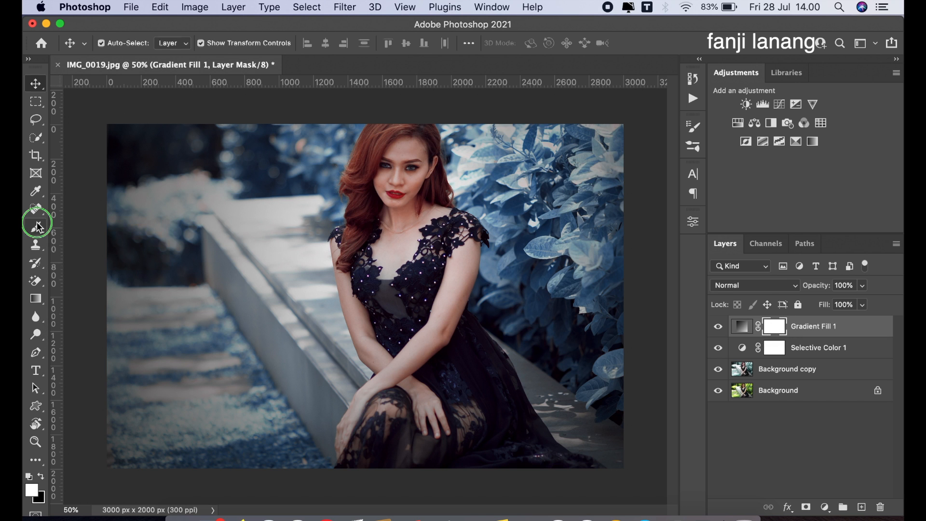
left_click(37, 227)
left_click(60, 227)
key("4")
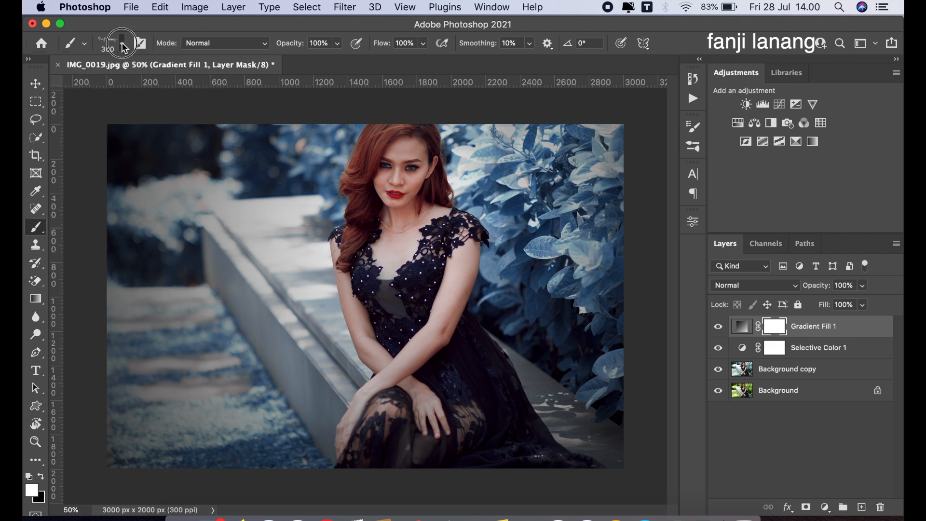
left_click(122, 43)
left_click(50, 169)
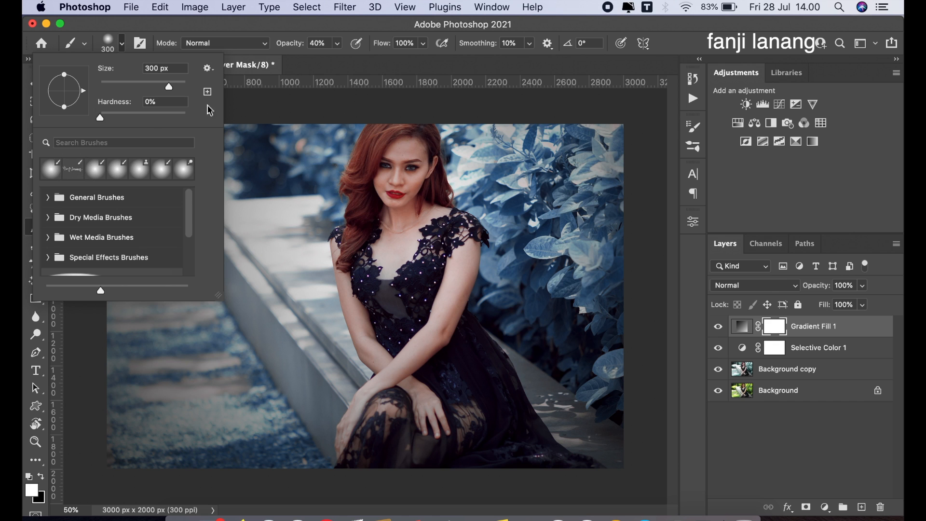
Enlarge the mask brush to 600 px and set its opacity to 100%.
left_click(354, 71)
left_click(337, 43)
left_click_drag(337, 59, 341, 60)
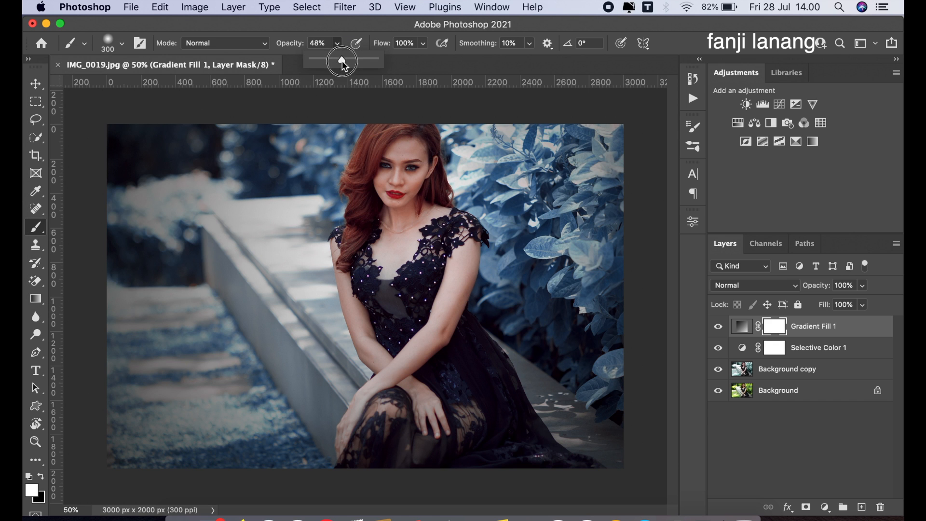
left_click(455, 66)
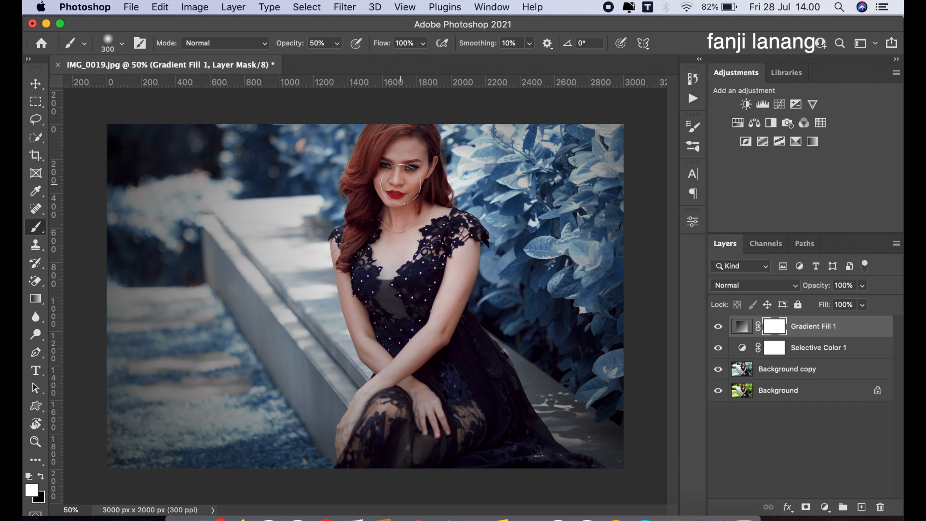
key("bracketright")
key("bracketright")
key("bracketright")
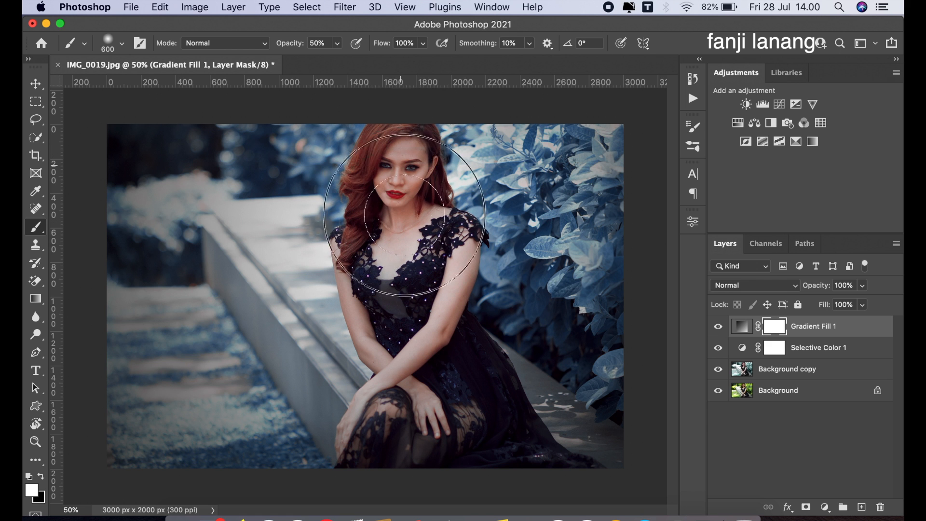
mouse_move(337, 43)
left_mouse_down()
mouse_move(367, 68)
mouse_move(404, 64)
left_mouse_up()
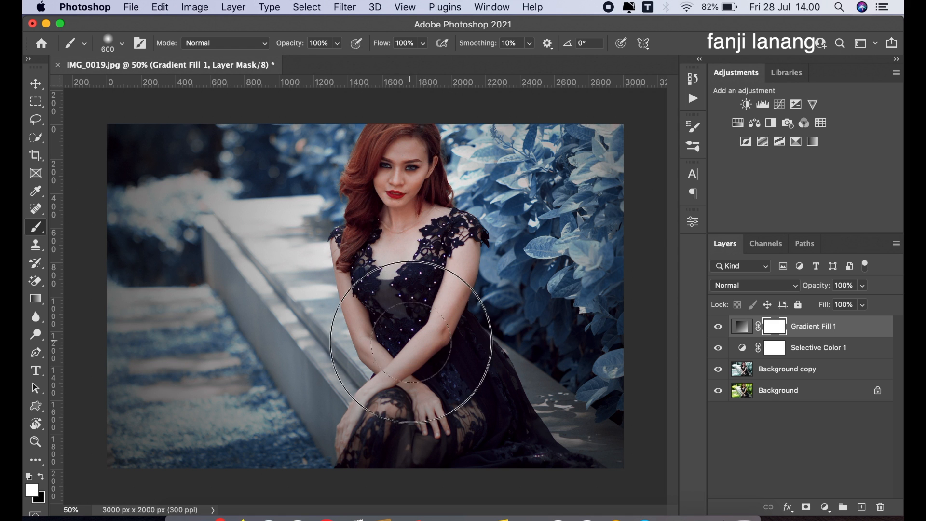
Paint black over the woman on the Gradient Fill mask to clear the vignette from her, and compare by toggling the layer.
left_click(41, 477)
mouse_move(340, 259)
left_mouse_down()
mouse_move(397, 114)
mouse_move(404, 159)
left_mouse_up()
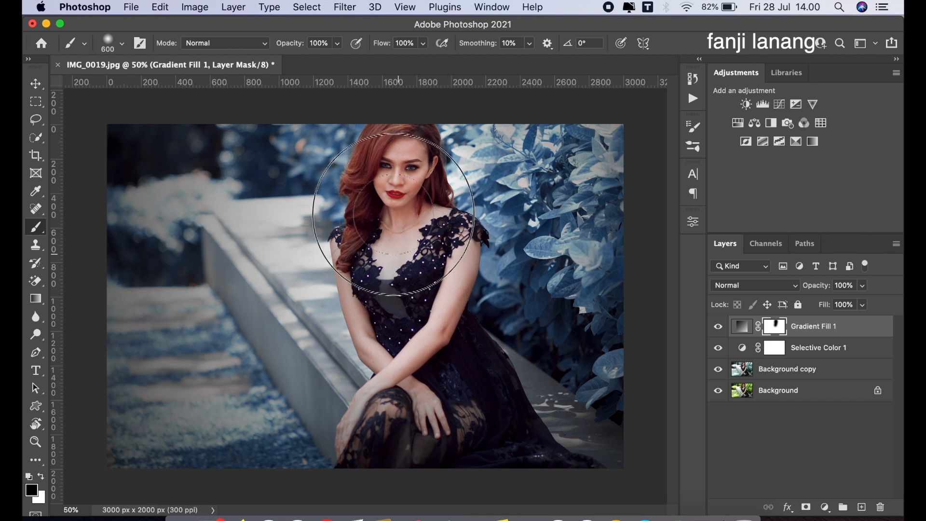
left_click(718, 326)
left_click(718, 327)
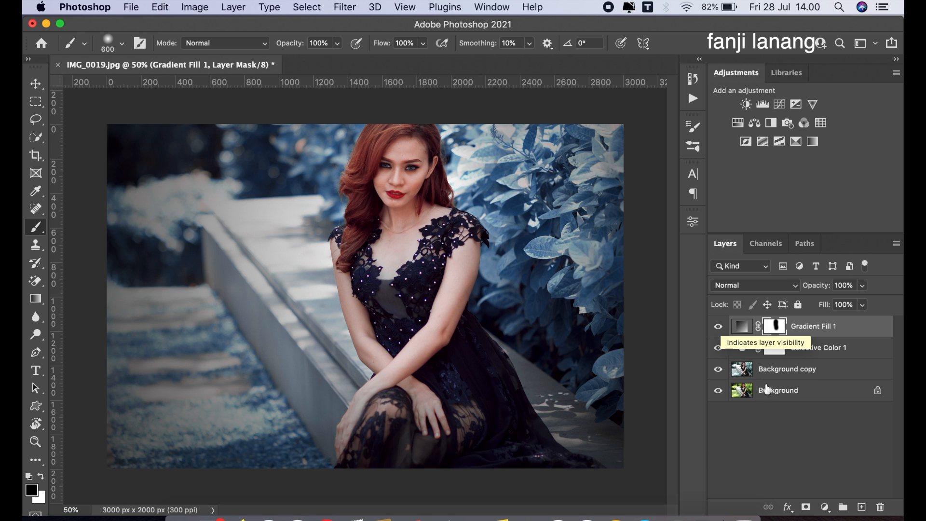
Add a Curves adjustment layer above the gradient fill and move the RGB curve's black point slightly inward to deepen the shadows.
left_click(825, 506)
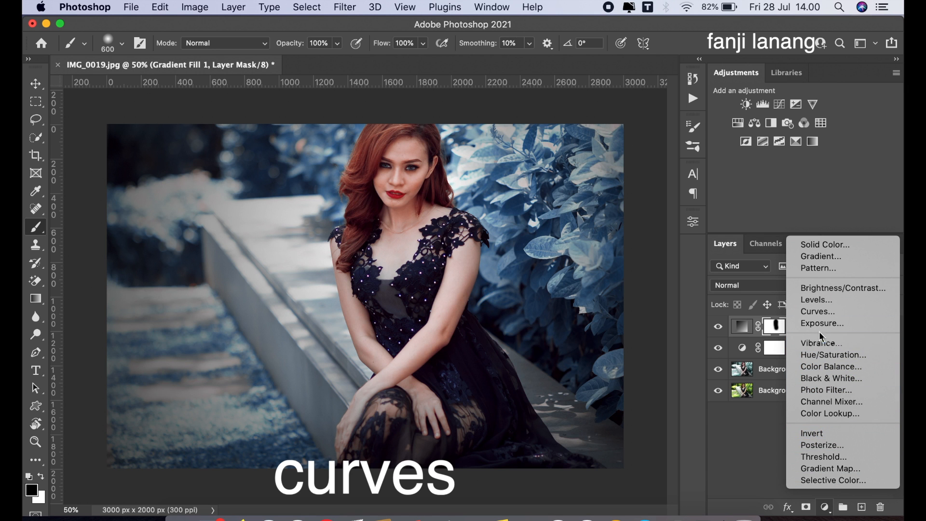
left_click(818, 311)
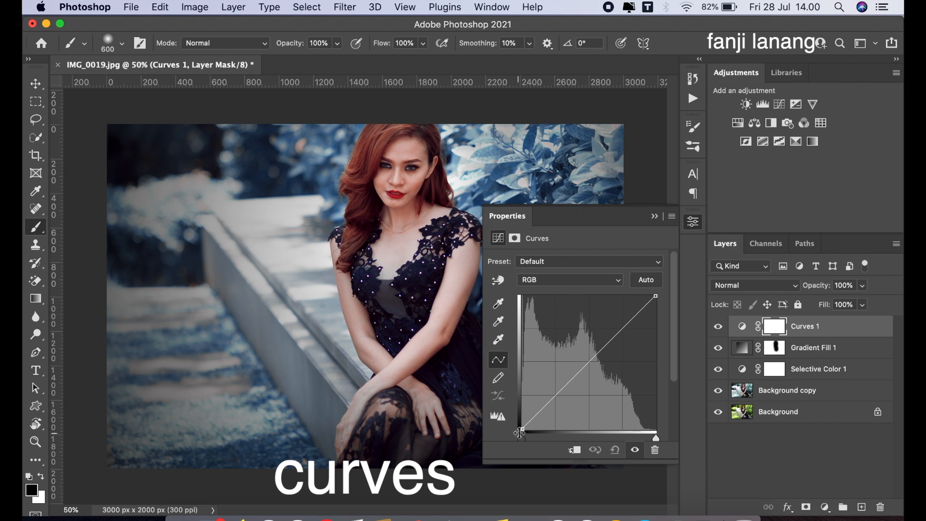
left_click_drag(523, 429, 531, 436)
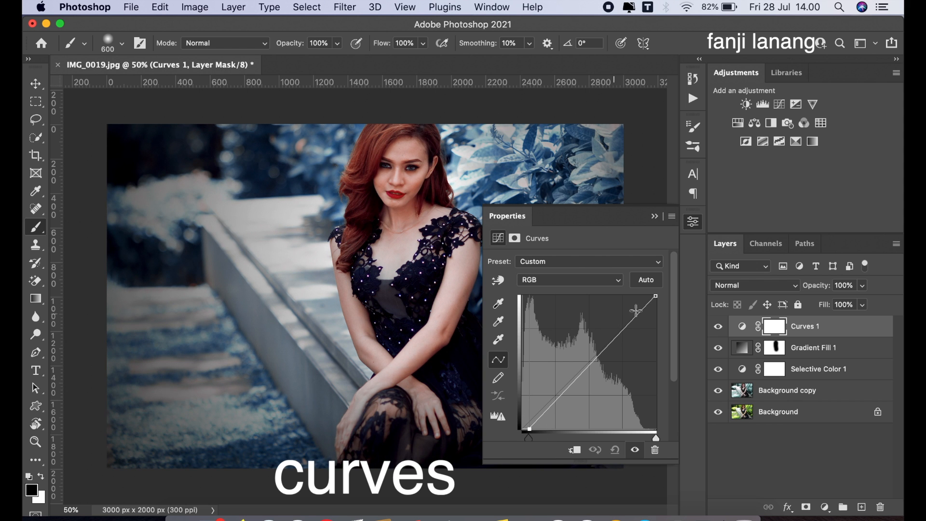
left_click_drag(656, 296, 655, 296)
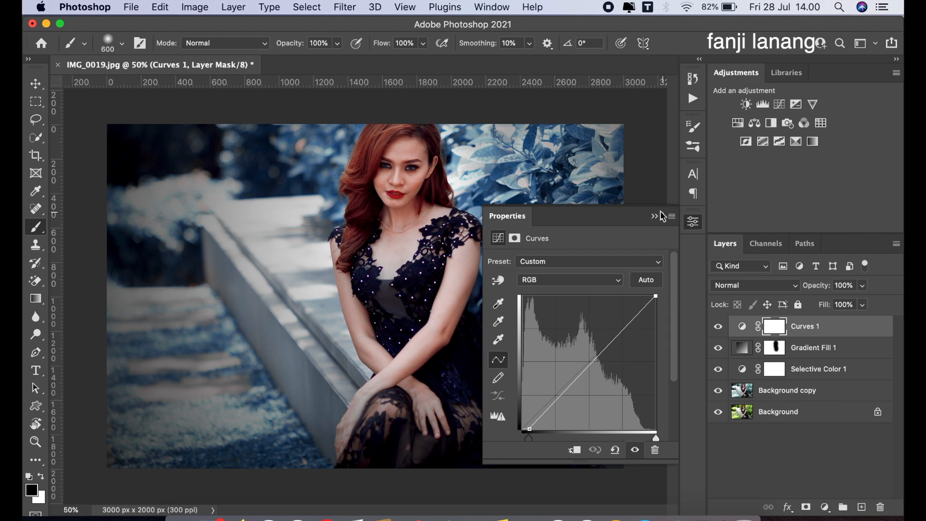
Lower the highlight end of the Blue channel curve slightly, close the Curves settings, and compare the image with and without the adjustment.
left_click(602, 285)
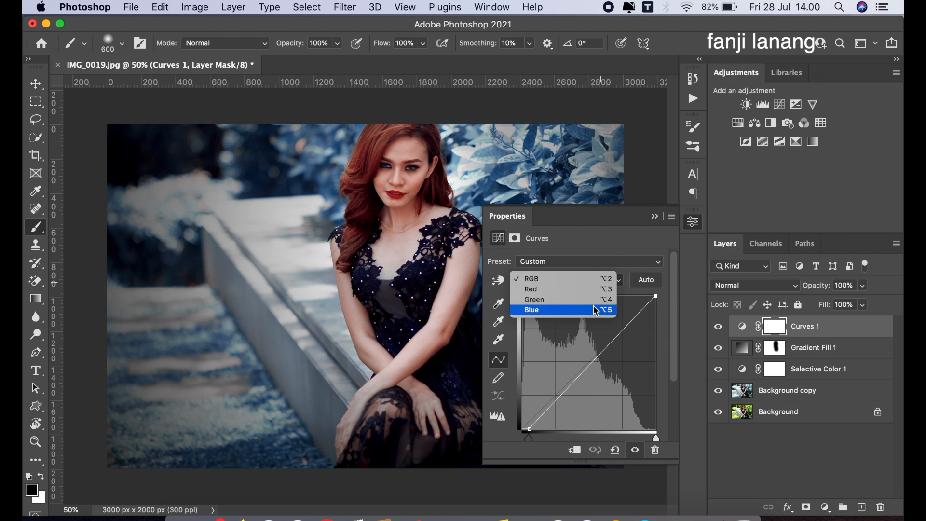
left_click(625, 309)
left_click_drag(653, 298, 658, 301)
left_click(656, 218)
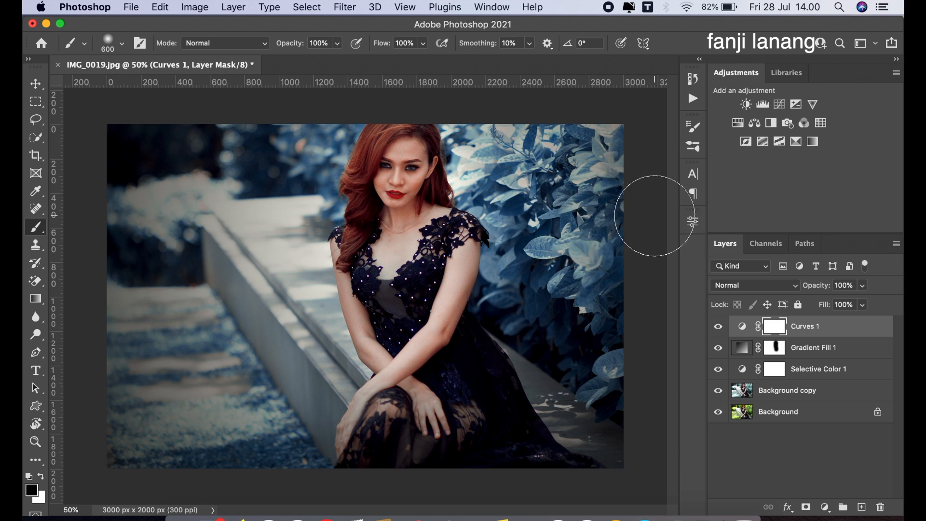
left_click(717, 327)
left_click(718, 327)
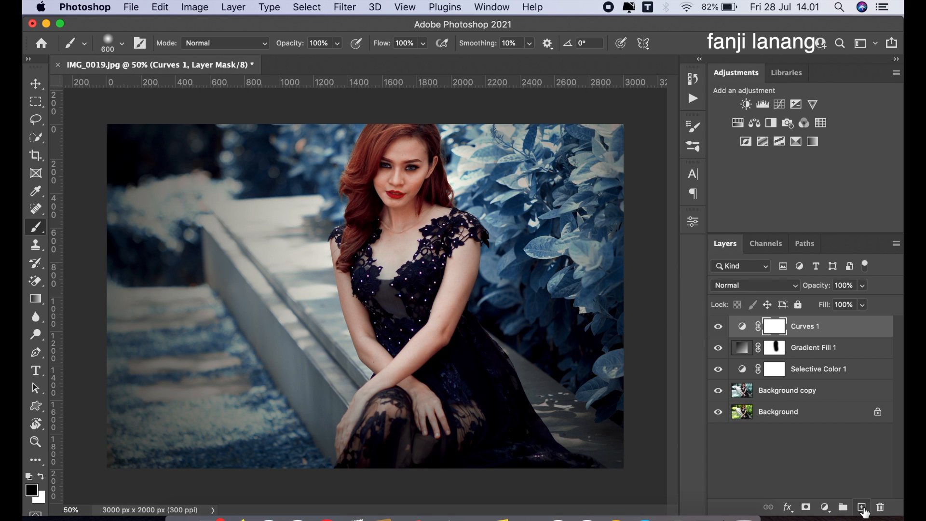
Create an empty layer above Curves 1 and stamp the white signature brush at 400 px in the photo's lower-left corner.
left_click(861, 507)
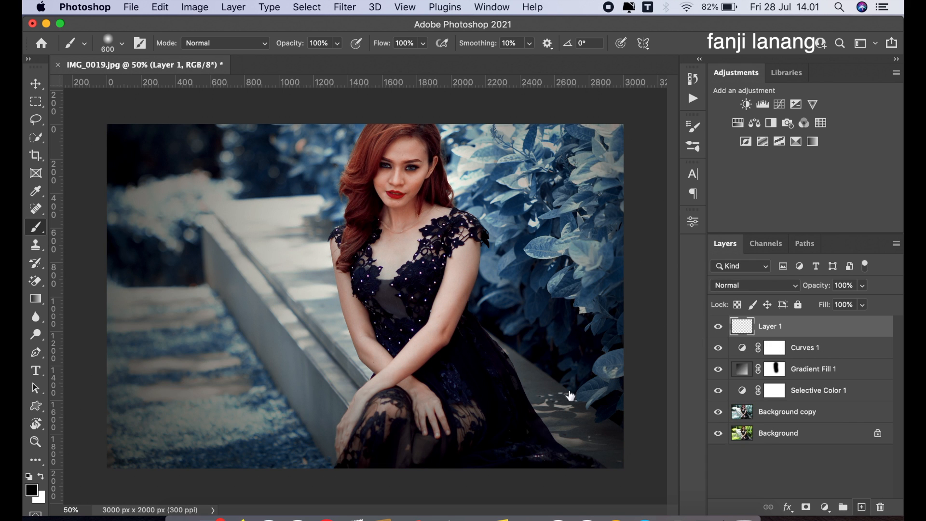
left_click(116, 48)
left_click(115, 168)
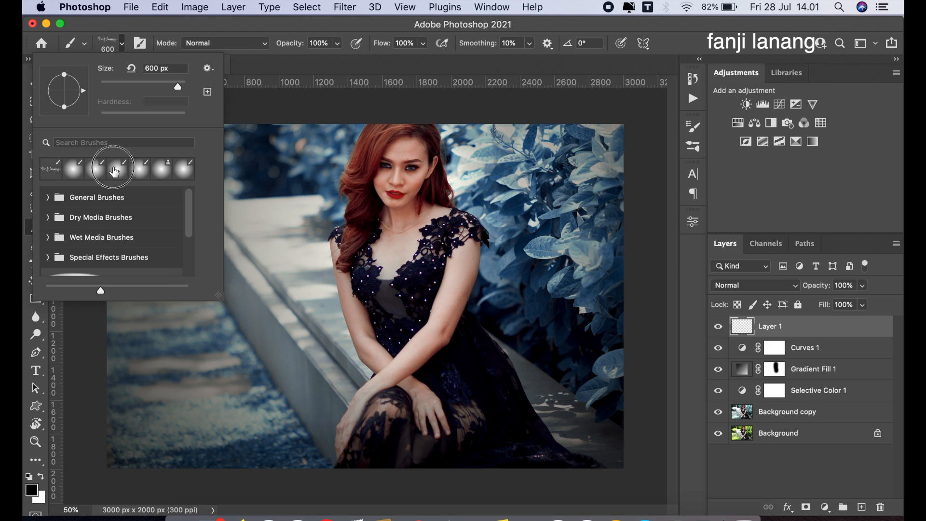
left_click(290, 67)
key("bracketleft")
key("bracketleft")
left_click(153, 449)
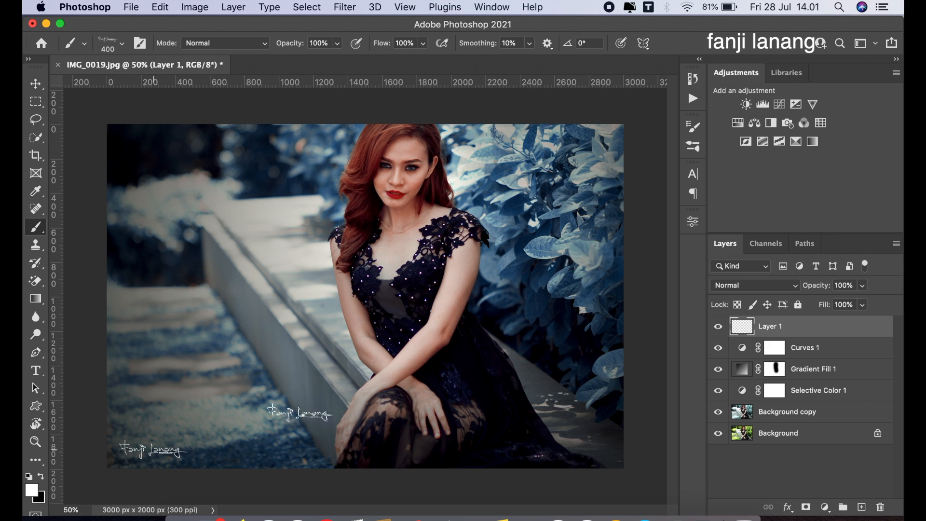